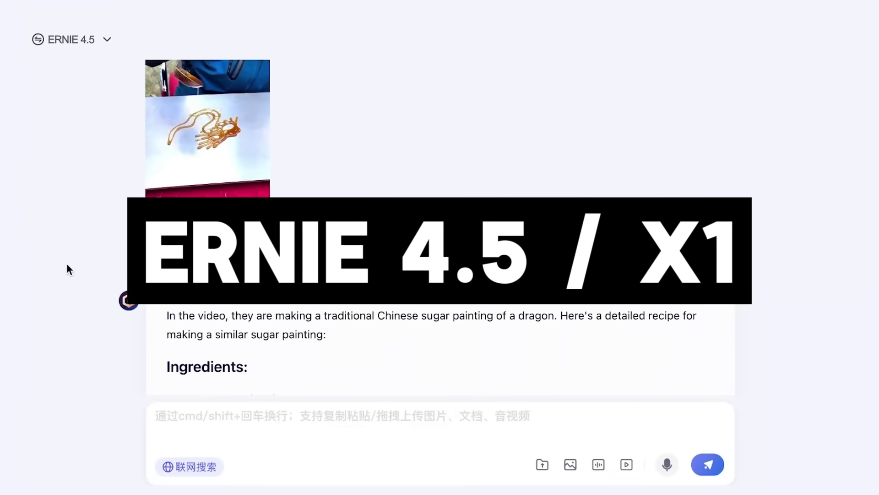
# Step: Scroll down through the sugar-painting recipe reply
pyautogui.scroll(-5, 67, 264)
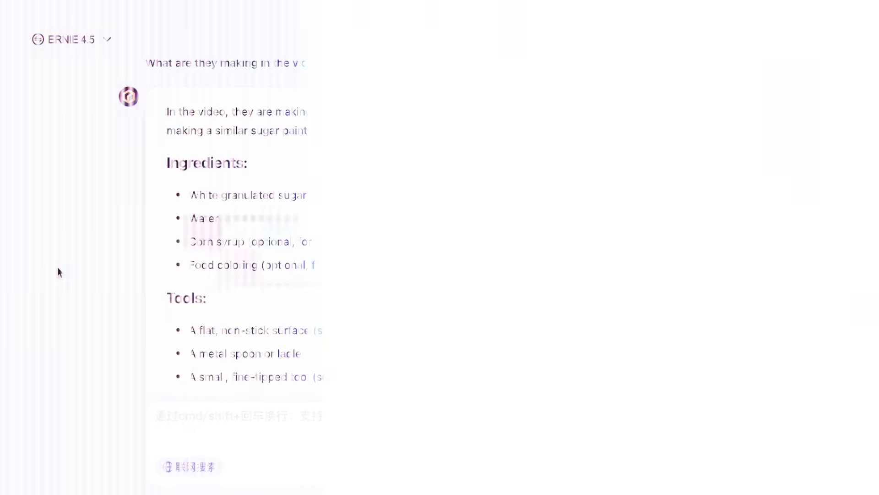
pyautogui.scroll(-2, 58, 270)
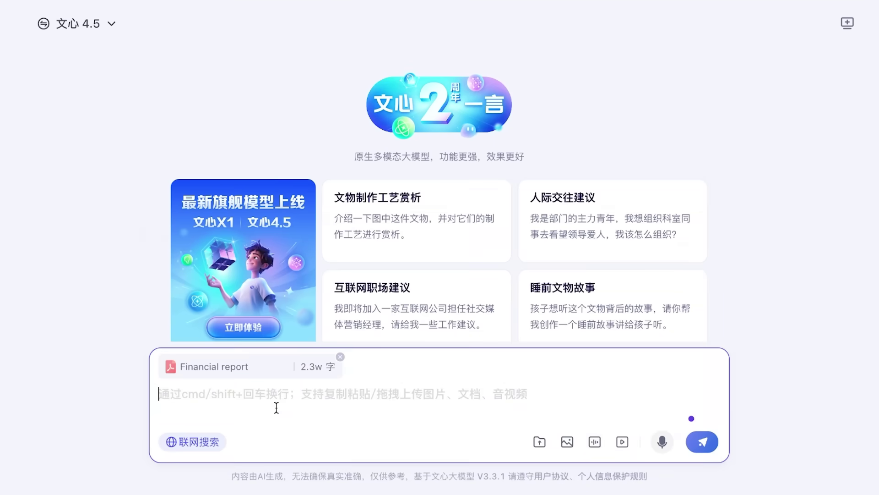
# Step: Send the Financial report question, then send 'Solve this problem' with the graph image
pyautogui.write('Summarize the information related to the cloud business in this document')
pyautogui.click(702, 441)
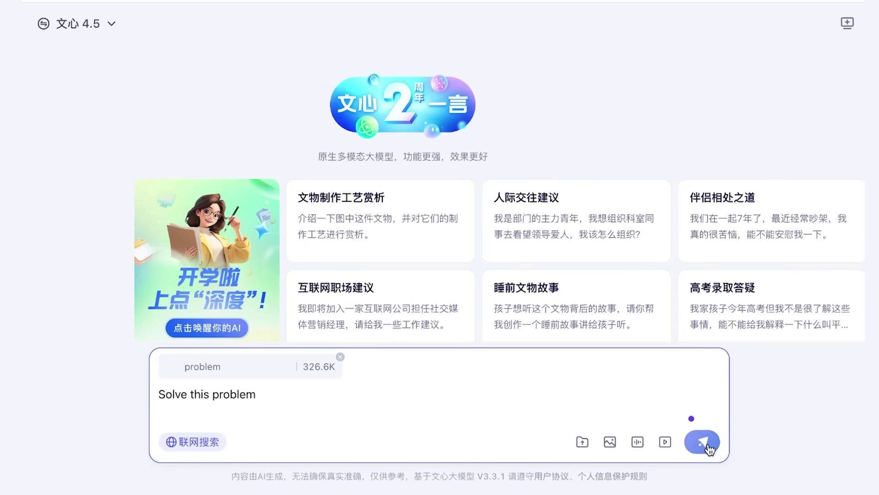
pyautogui.press('Return')
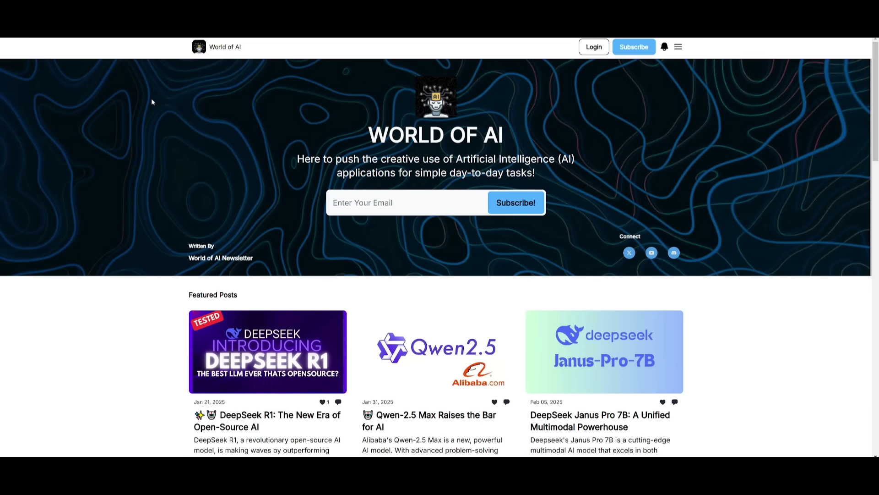
# Step: Scroll down the World of AI homepage through Featured, Latest and Archive posts
pyautogui.scroll(-5, 117, 131)
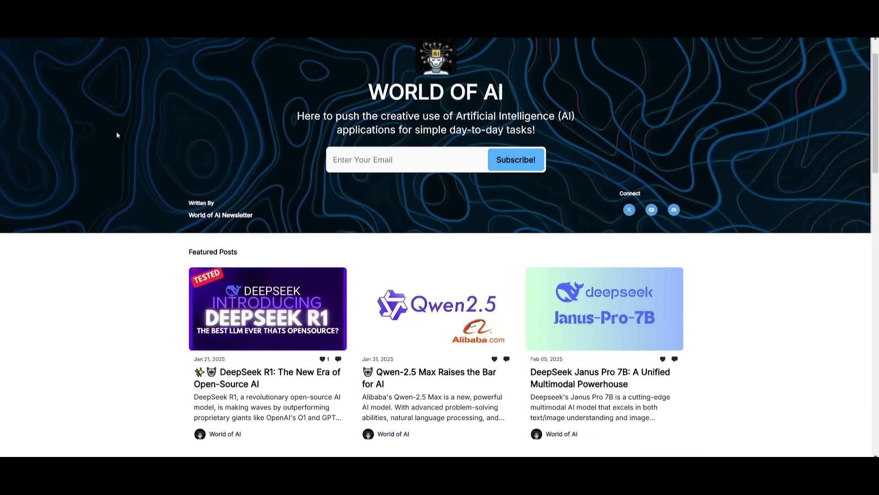
pyautogui.scroll(-4, 117, 131)
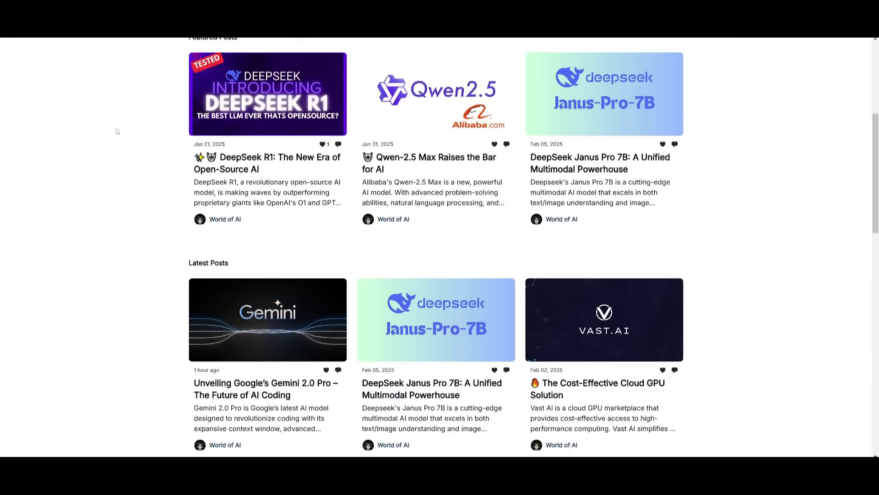
pyautogui.scroll(-6, 106, 132)
pyautogui.scroll(-3, 104, 132)
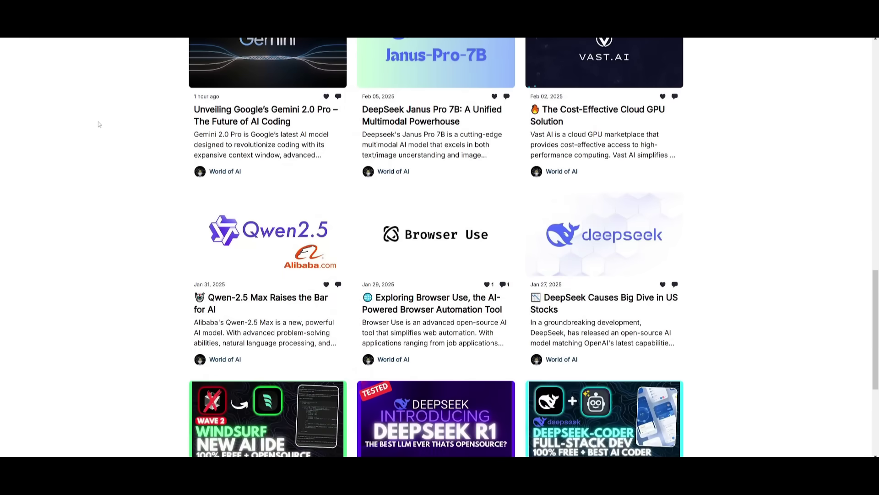
pyautogui.scroll(-5, 93, 137)
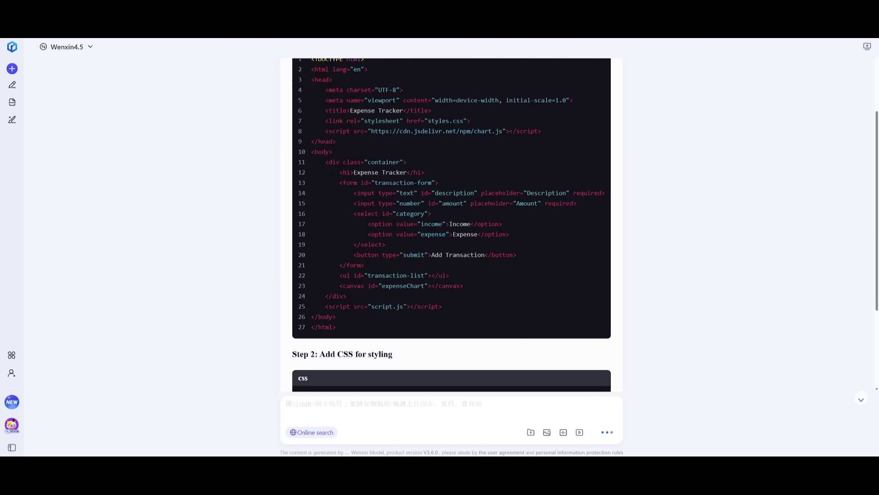
# Step: Scroll back up through the expense tracker's HTML code block
pyautogui.scroll(5, 299, 91)
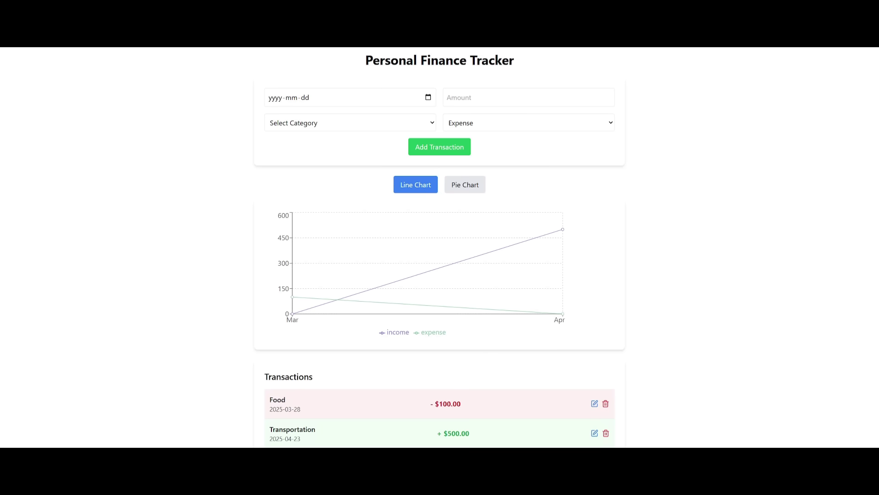
# Step: Add a 500 Entertainment expense dated 2025-03-28 in Personal Finance Tracker
pyautogui.click(316, 99)
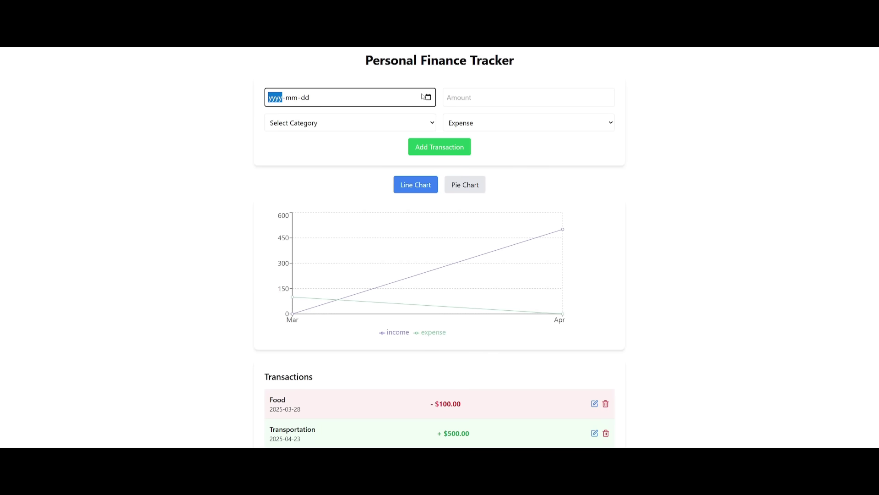
pyautogui.click(430, 98)
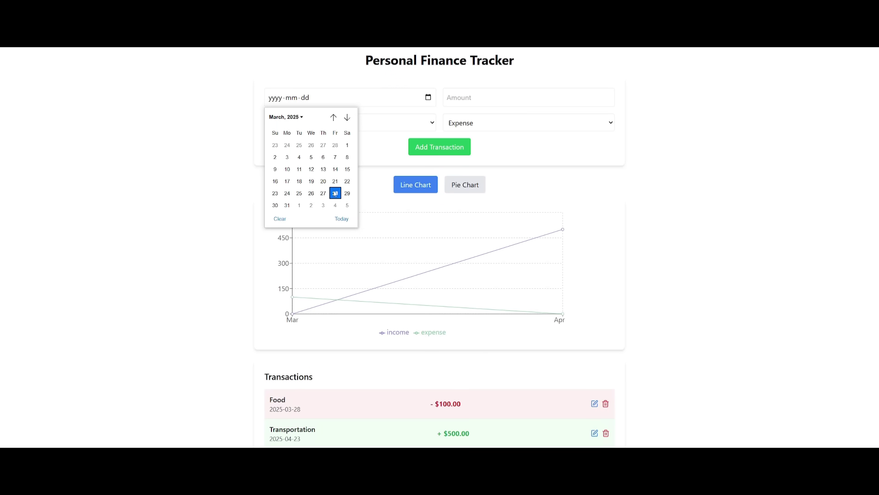
pyautogui.click(341, 219)
pyautogui.click(481, 103)
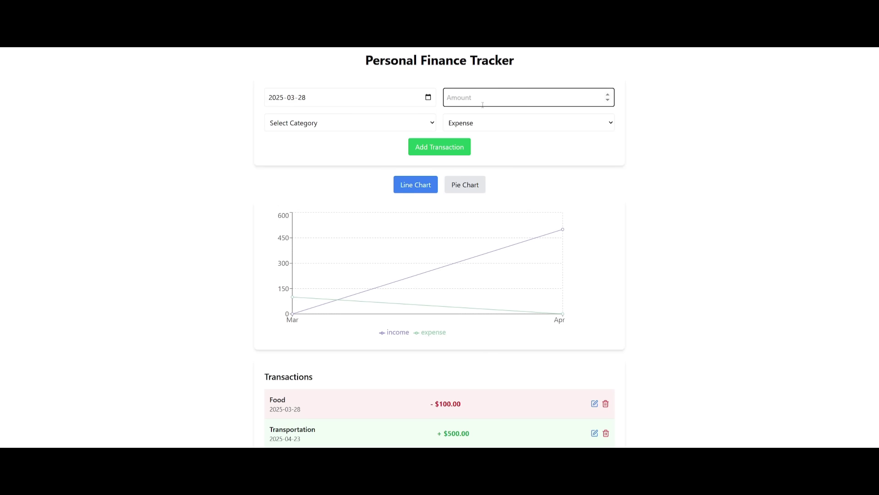
pyautogui.click(284, 124)
pyautogui.click(308, 157)
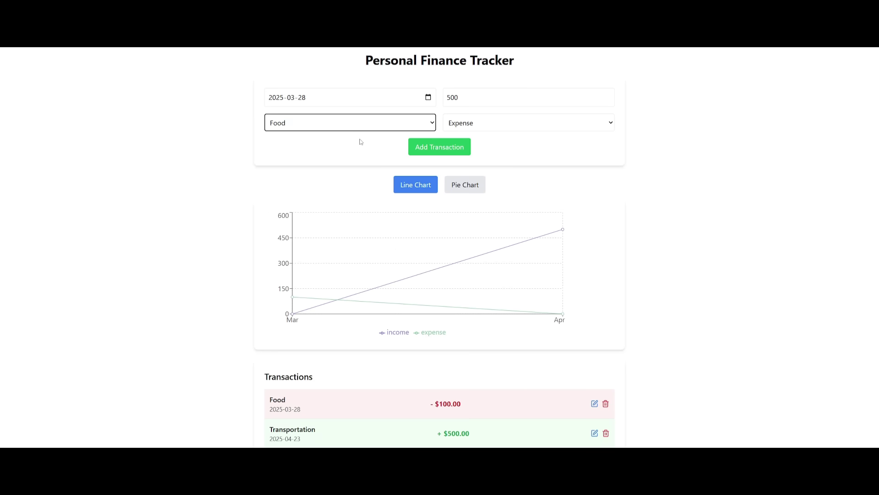
pyautogui.click(327, 124)
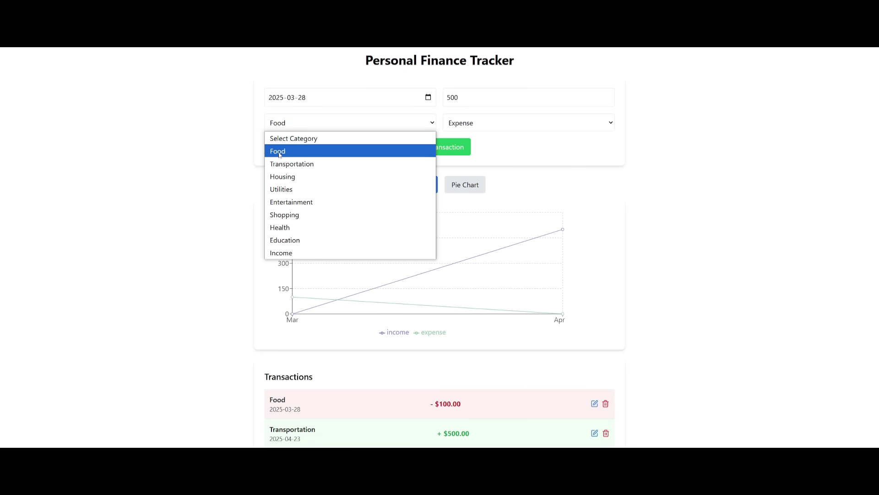
pyautogui.click(306, 204)
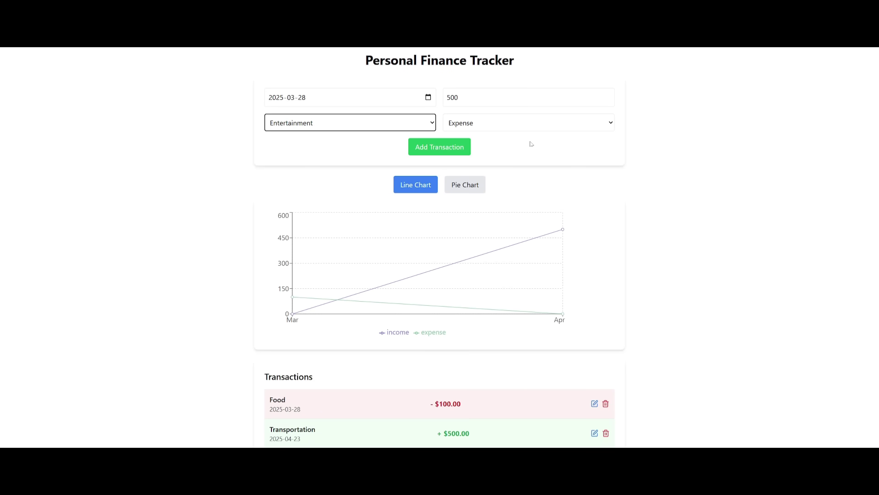
pyautogui.click(441, 147)
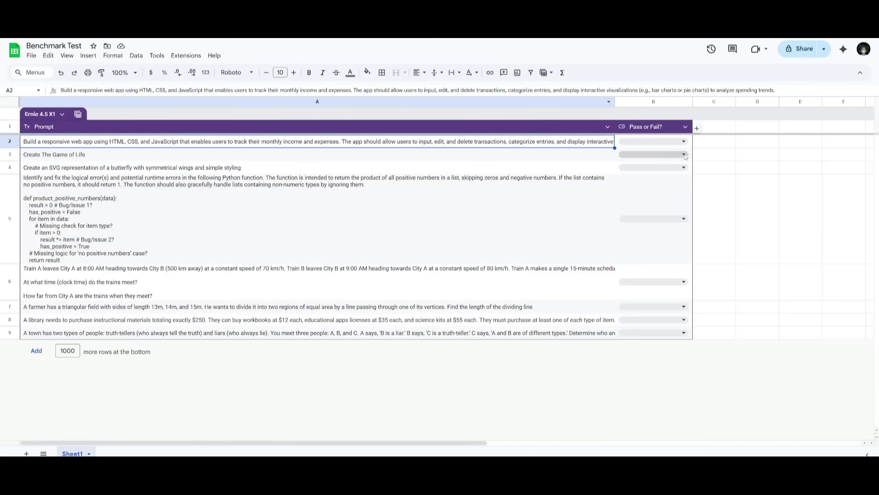
# Step: Set the web-app prompt's result cell B2 to Pass
pyautogui.click(654, 142)
pyautogui.click(654, 141)
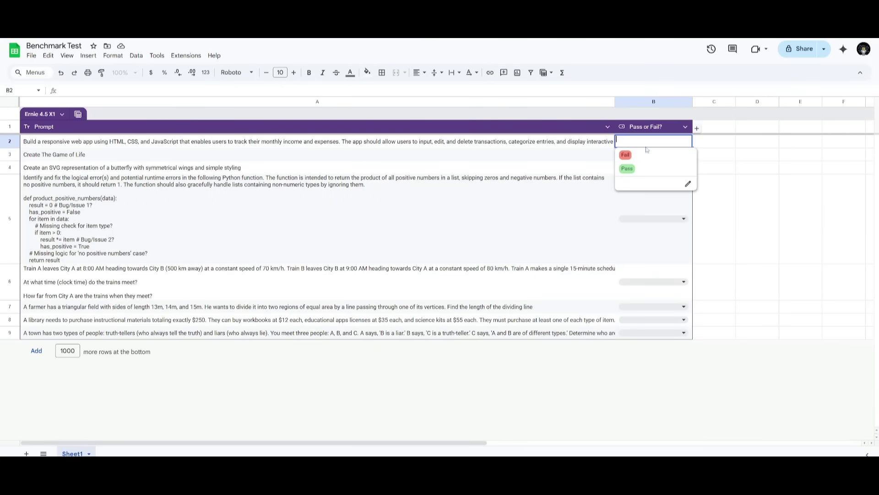
pyautogui.click(630, 169)
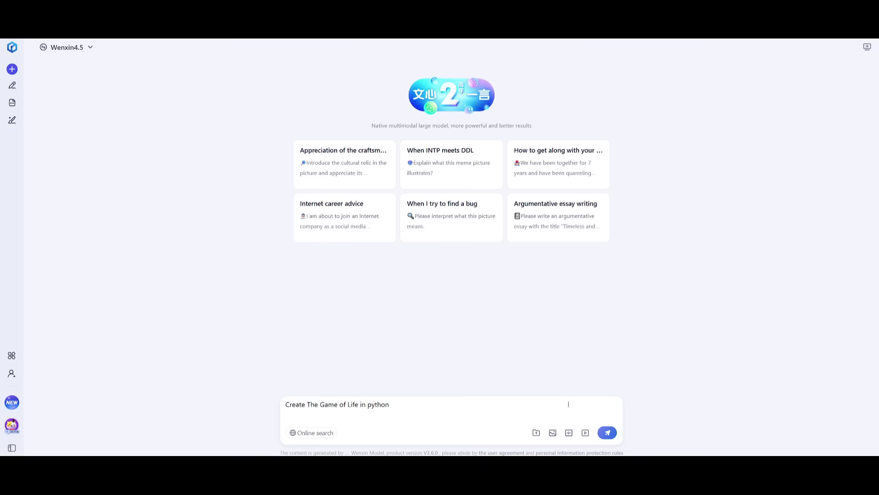
# Step: Submit 'Create The Game of Life in python' to ERNIE 4.5
pyautogui.click(607, 434)
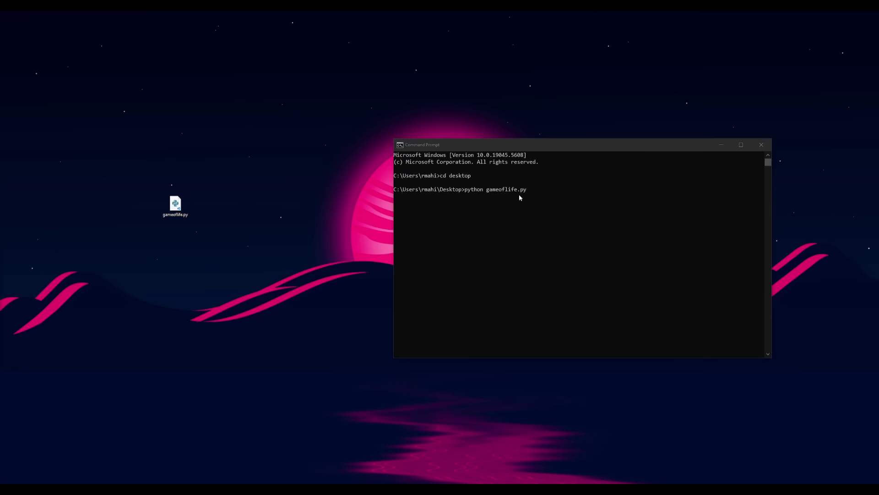
# Step: Run python gameoflife.py in Command Prompt, then copy the SVG butterfly prompt from cell A4
pyautogui.click(528, 191)
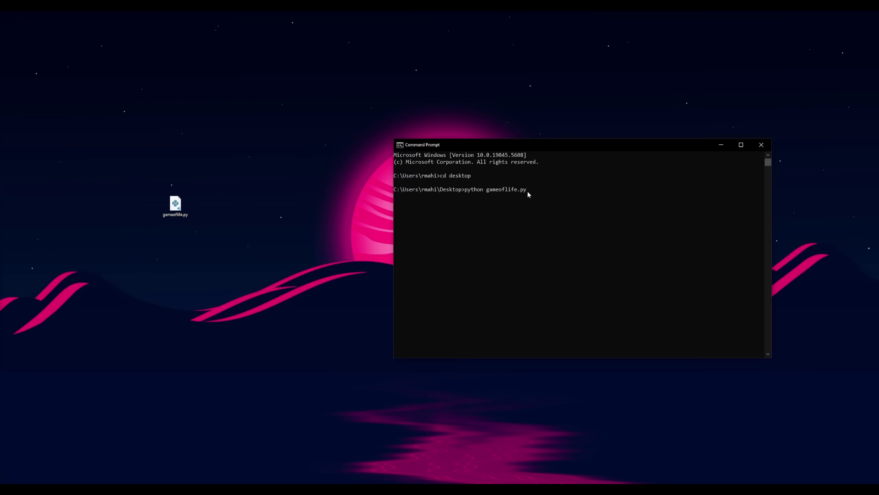
pyautogui.press('Return')
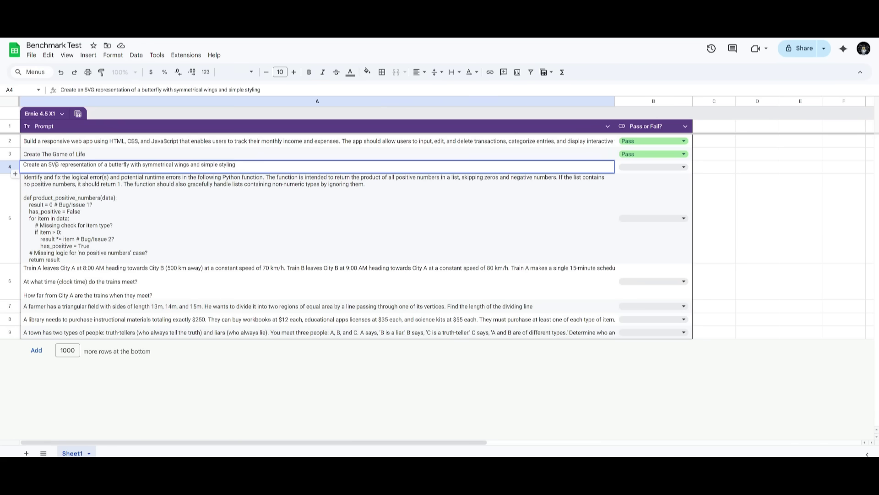
pyautogui.tripleClick(56, 164)
pyautogui.hotkey('ctrl', 'c')
pyautogui.click(90, 164)
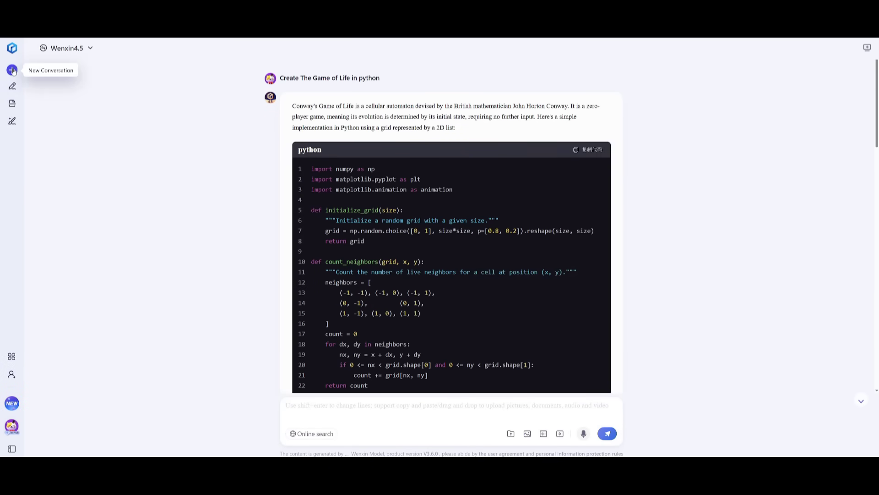
# Step: In a new chat, paste and send the SVG butterfly prompt
pyautogui.click(12, 70)
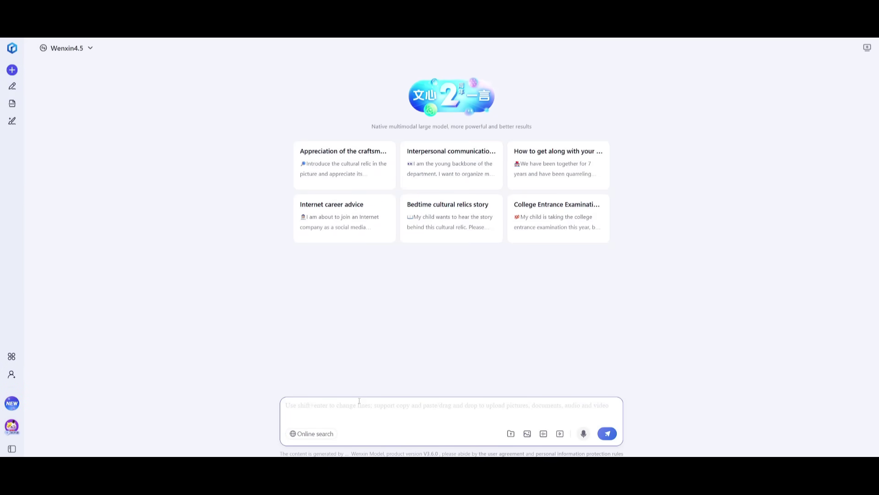
pyautogui.hotkey('ctrl', 'v')
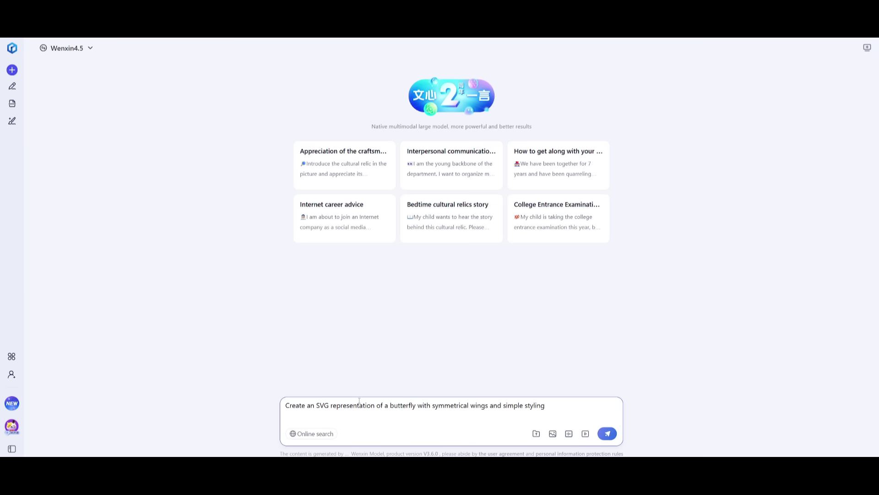
pyautogui.press('Return')
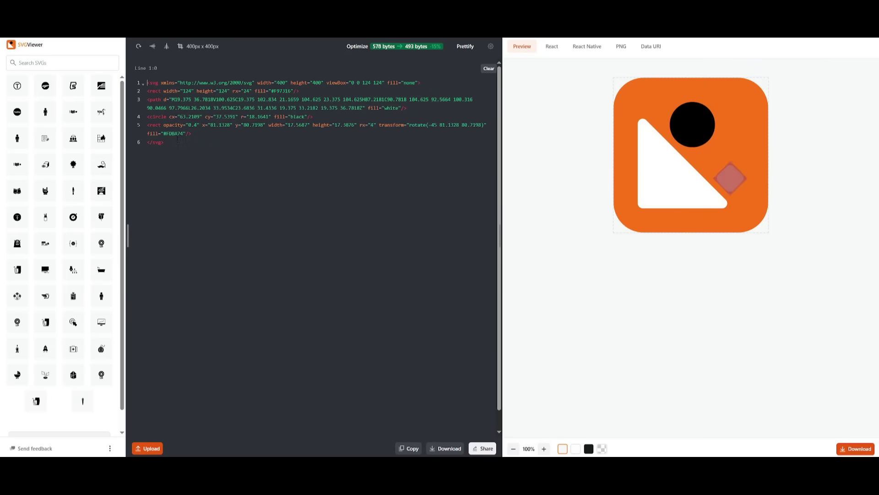
# Step: Replace SVG Viewer's sample code with ERNIE's butterfly SVG
pyautogui.moveTo(178, 147); pyautogui.dragTo(139, 83)
pyautogui.write('<svg xmlns="http://www.w3.org/2000/svg" viewBox="0 0 400 300">   <!-- Body -->   <path d="M200 80 L200 220" stroke="black" stroke-width="6" />    <!-- Antennae -->   <path d="M200 80 L180 50" stroke="black" stroke-width="2" />   <path d="M200 80 L220 50" stroke="black" stroke-width="2" />   <circle cx="180" cy="50" r="3" fill="black" />   <circle cx="220" cy="50" r="3" fill="black" />    <!-- Left Wing -->   <path d="M200 100 C160 80, 100 80, 80 120 C60 160, 80 200, 130 200 C170 180, 190 160, 200 140" fill="#9c6fba" stroke="black" stroke-width="2" />    <!-- Right Wing (mirrored) -->   <path d="M200 100 C240 80, 300 80, 320 120 C340 160, 320 200, 270 200 C230 180, 210 160, 200 140" fill="#9c6fba" stroke="black" stroke-width="2" />    <!-- Wing patterns - Left -->   <circle cx="140" cy="130" r="10" fill="#784a9a" />   <circle cx="120" cy="160" r="8" fill="#784a9a" />   <circle cx="160" cy="150" r="6" fill="#784a9a" />    <!-- Wing patterns - Right (mirrored) -->   <circle cx="260" cy="130" r="10" fill="#784a9a" />   <circle cx="280" cy="160" r="8" fill="#784a9a" />   <circle cx="240" cy="150" r="6" fill="#784a9a" /> </svg>')
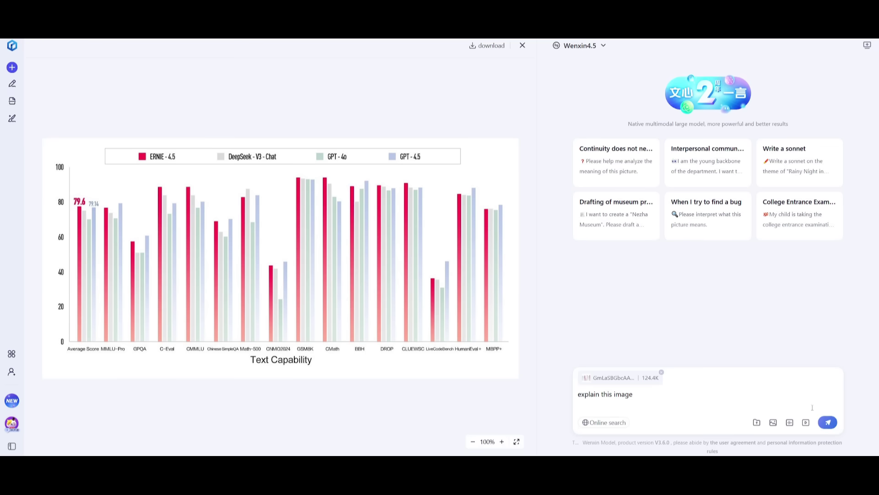
# Step: Send the Text Capability benchmark chart with 'explain this image'
pyautogui.click(828, 422)
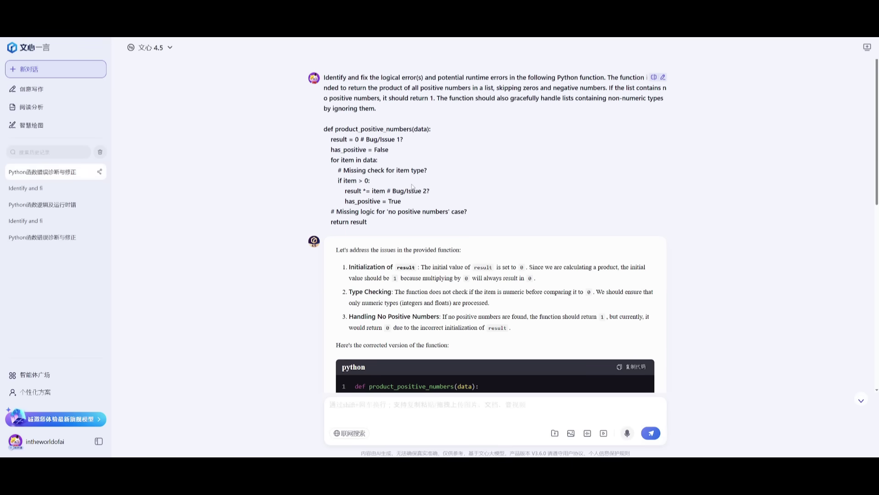
# Step: Mark the Python bug-fix prompt in B5 as Pass and return to a blank Wenxin X1 chat
pyautogui.scroll(-1, 413, 187)
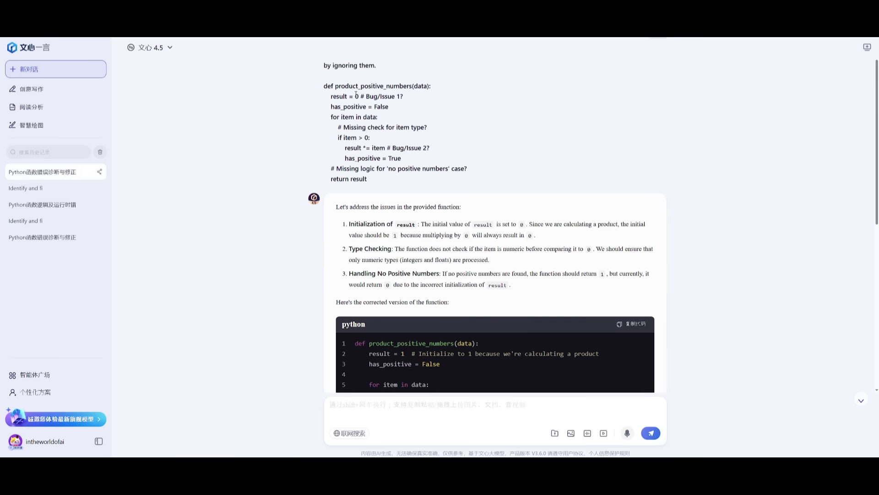
pyautogui.scroll(-2, 348, 99)
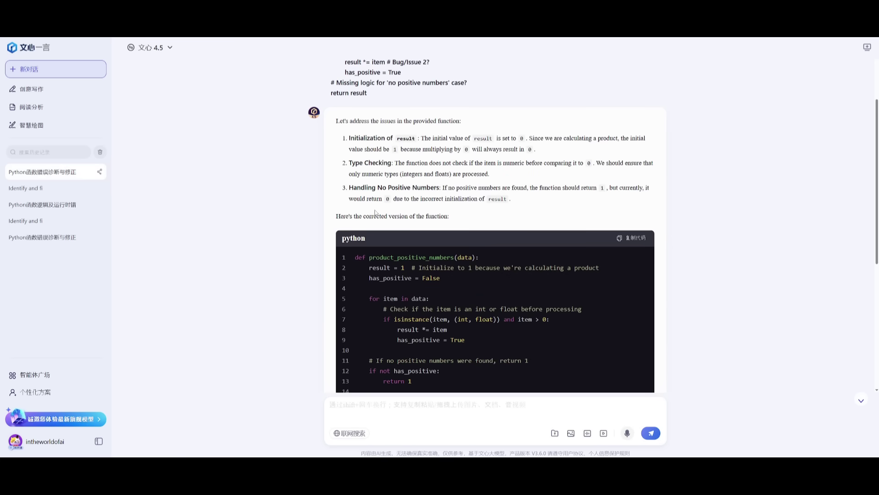
pyautogui.scroll(-4, 377, 138)
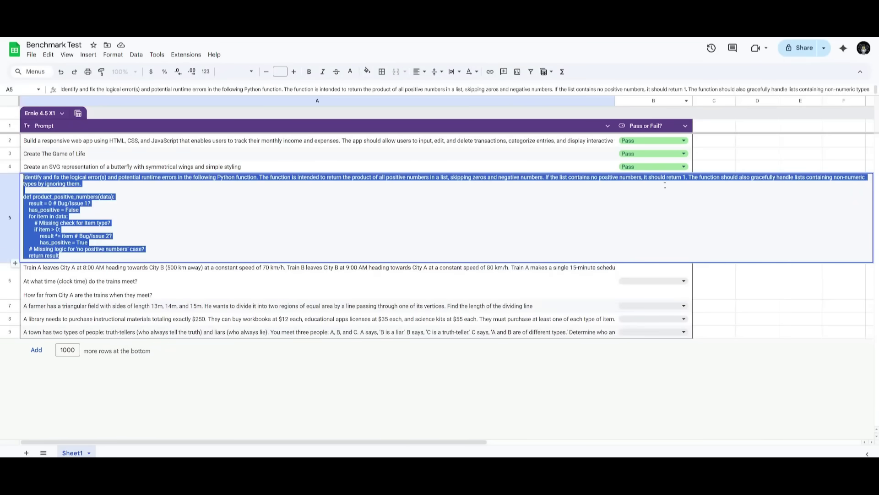
pyautogui.click(653, 196)
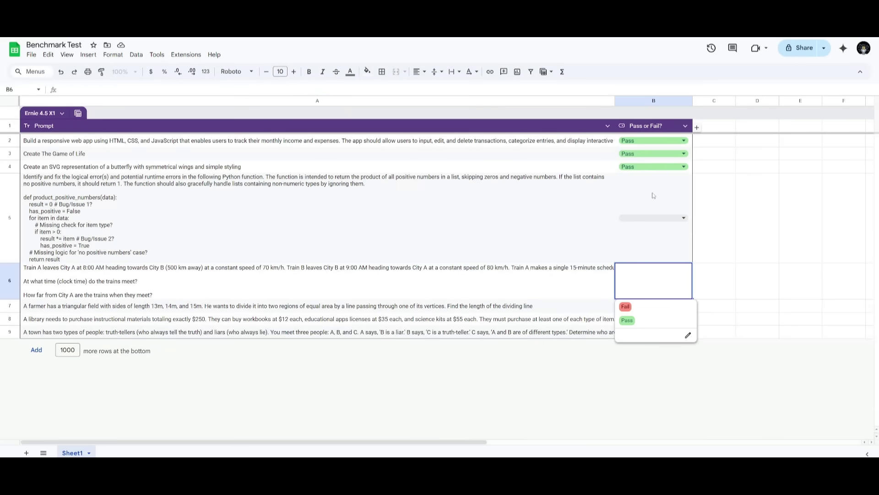
pyautogui.click(653, 218)
pyautogui.click(629, 285)
pyautogui.click(84, 290)
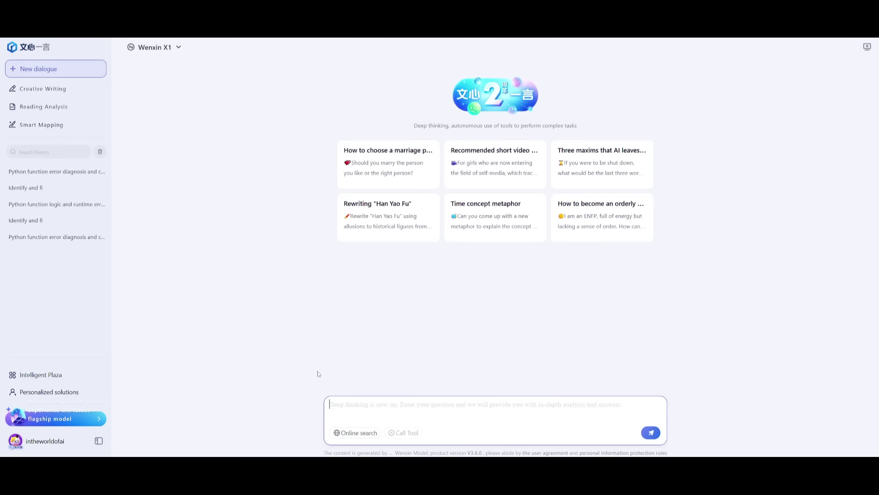
# Step: Paste the two-trains meeting problem into the Wenxin X1 prompt box and send it
pyautogui.click(340, 411)
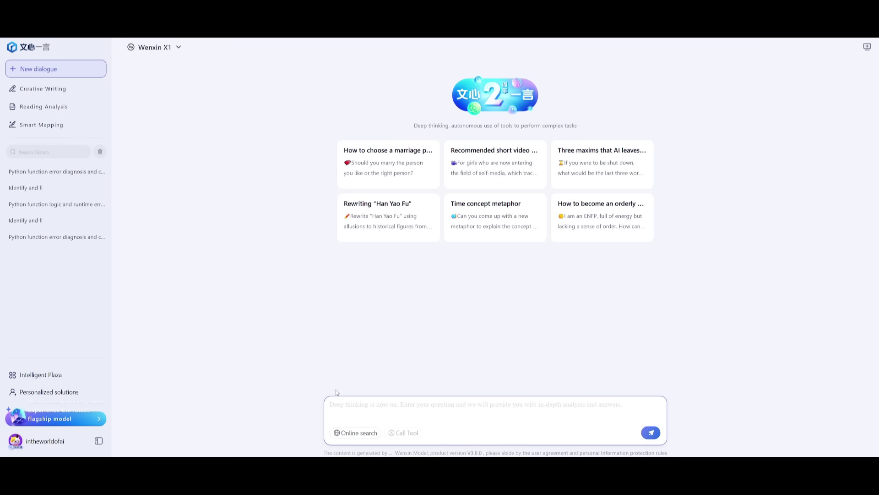
pyautogui.write('Train A leaves City A at 8:00 AM heading towards City B (500 km away) at a constant speed of 70 km/h. Train B leaves City B at 9:00 AM heading towards City A at a constant speed of 80 km/h. Train A makes a single 15-minute scheduled stop exactly 2 hours after its departure. Train B travels non-stop.  At what time (clock time) do the trains meet?  How far from City A are the trains when they meet?')
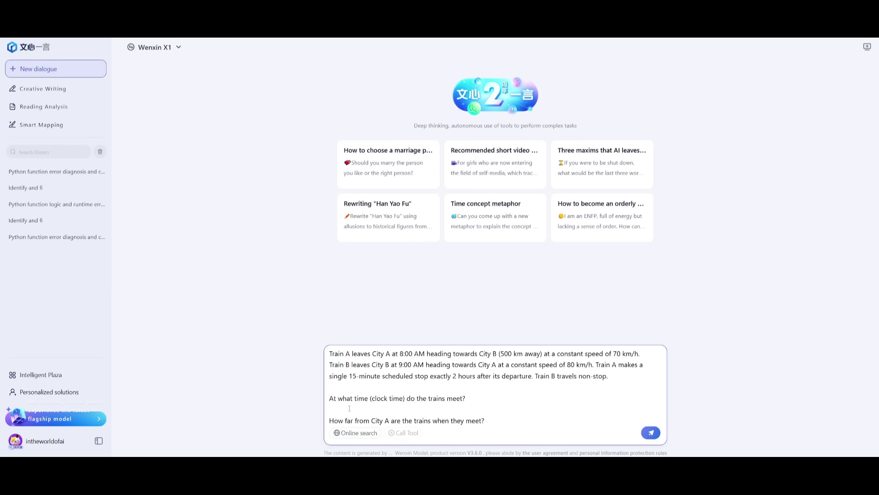
pyautogui.press('Return')
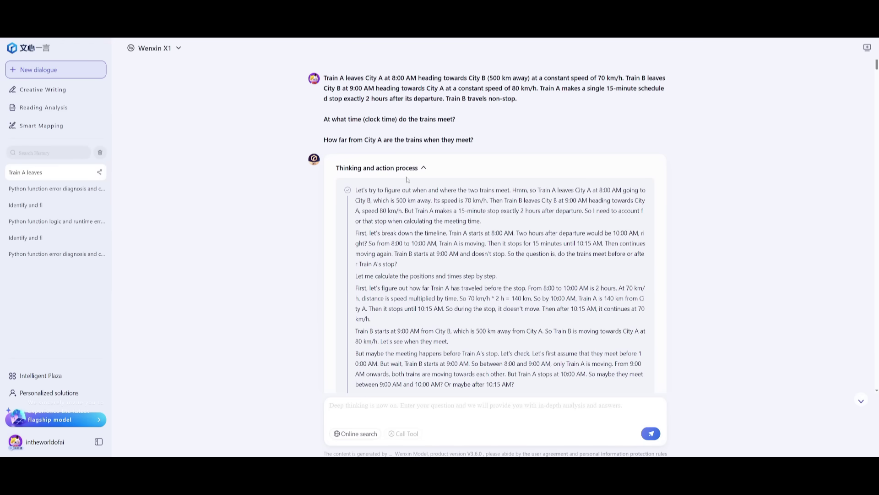
# Step: Review X1's reasoning down to its 11:59 AM answer and mark row 6 as Pass
pyautogui.scroll(-5, 437, 208)
pyautogui.scroll(-10, 437, 207)
pyautogui.scroll(-10, 413, 139)
pyautogui.scroll(-10, 429, 142)
pyautogui.scroll(-10, 417, 181)
pyautogui.scroll(-10, 423, 224)
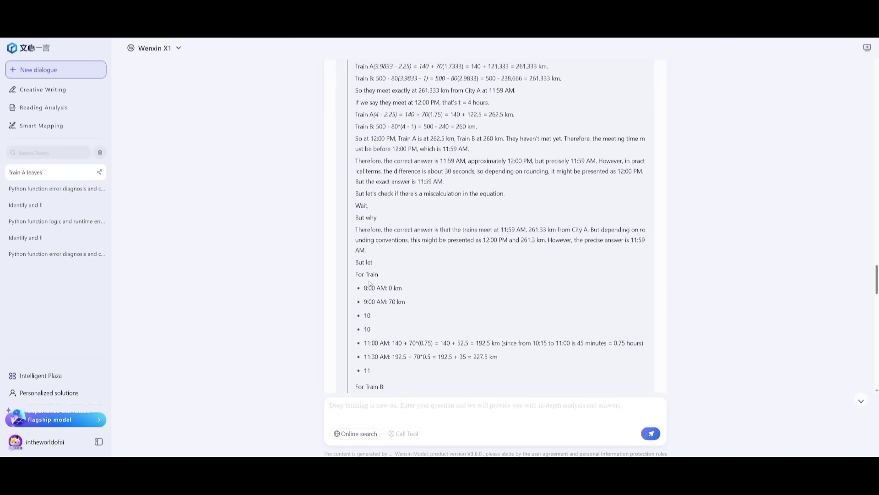
pyautogui.scroll(-6, 389, 243)
pyautogui.scroll(-8, 372, 255)
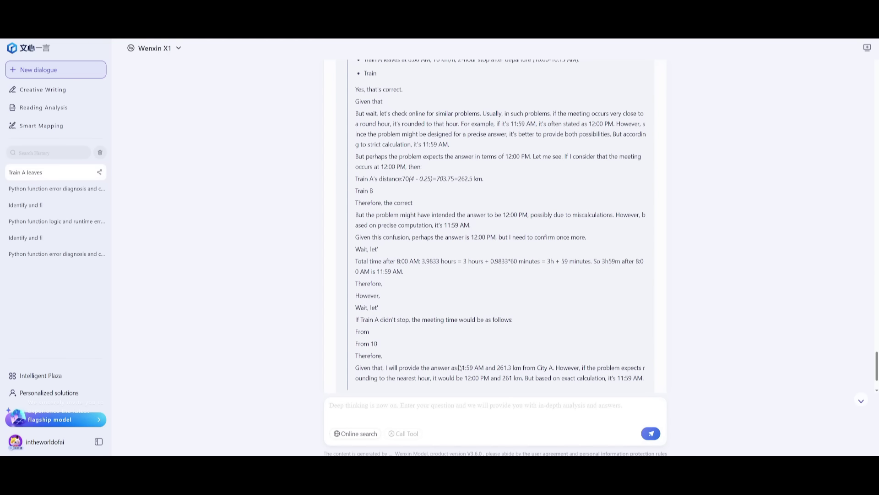
pyautogui.moveTo(459, 368); pyautogui.dragTo(482, 371)
pyautogui.click(483, 372)
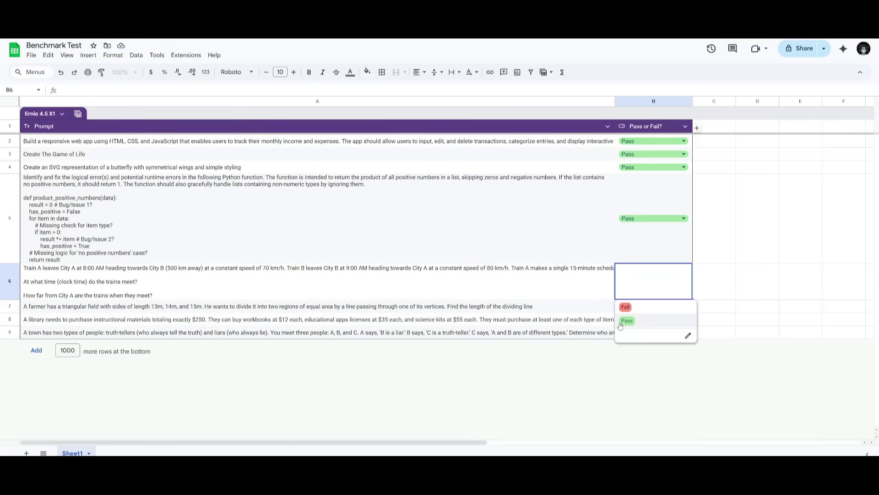
pyautogui.click(637, 306)
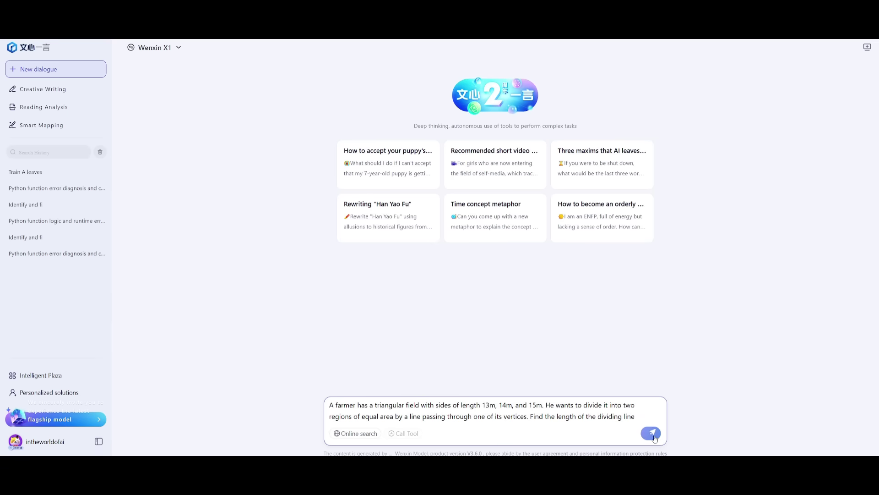
# Step: Send the triangular-field problem to Wenxin X1 and review its 12 meters answer
pyautogui.click(654, 435)
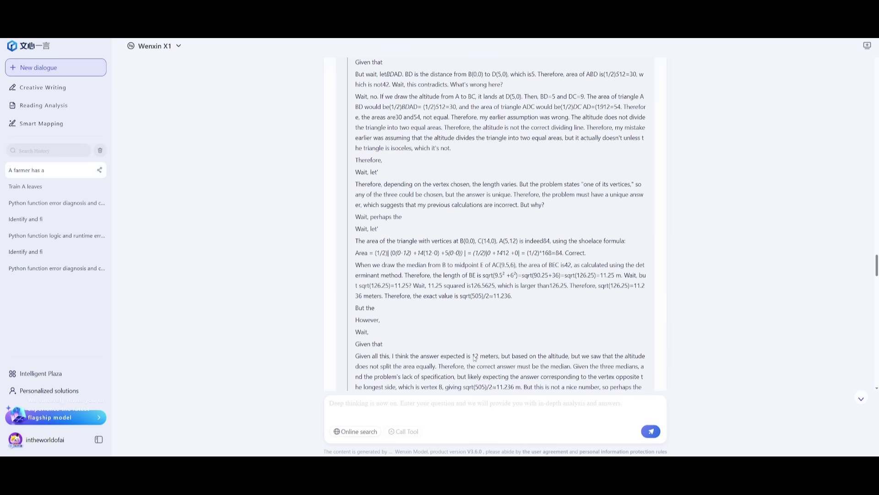
pyautogui.moveTo(475, 358); pyautogui.dragTo(497, 360)
pyautogui.scroll(20, 476, 321)
pyautogui.scroll(10, 449, 297)
pyautogui.scroll(3, 394, 324)
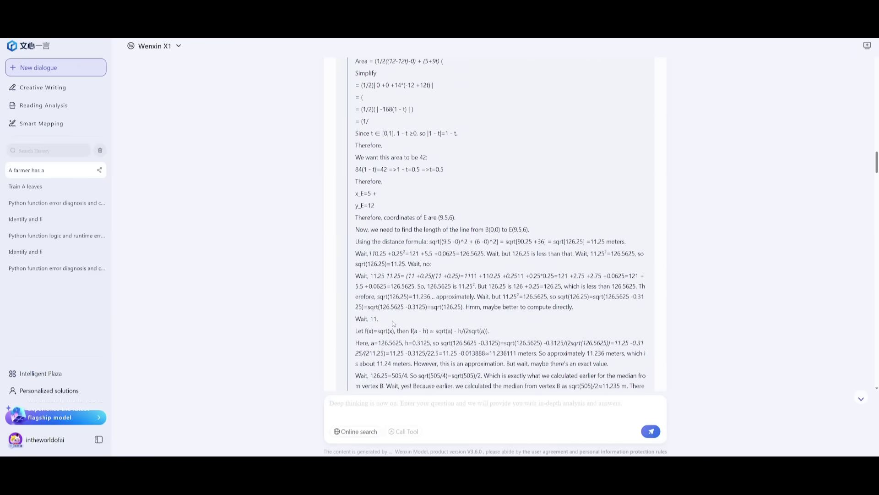
pyautogui.scroll(3, 428, 323)
pyautogui.scroll(8, 440, 316)
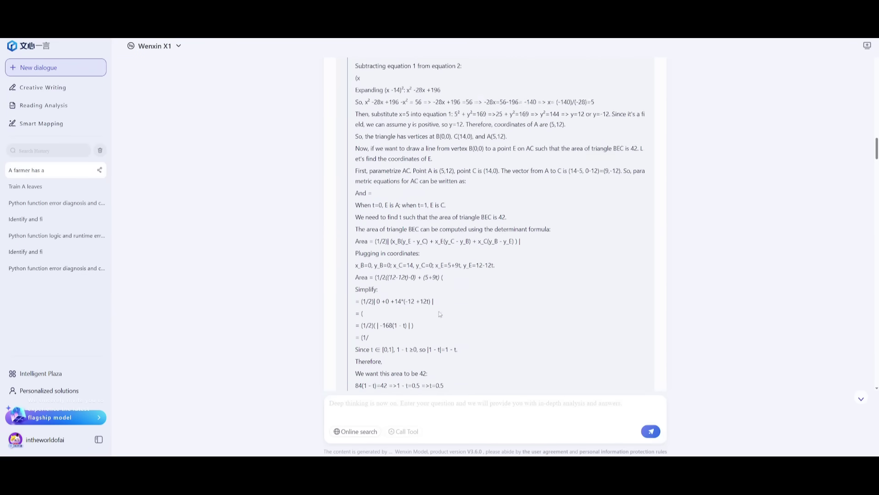
pyautogui.scroll(3, 453, 303)
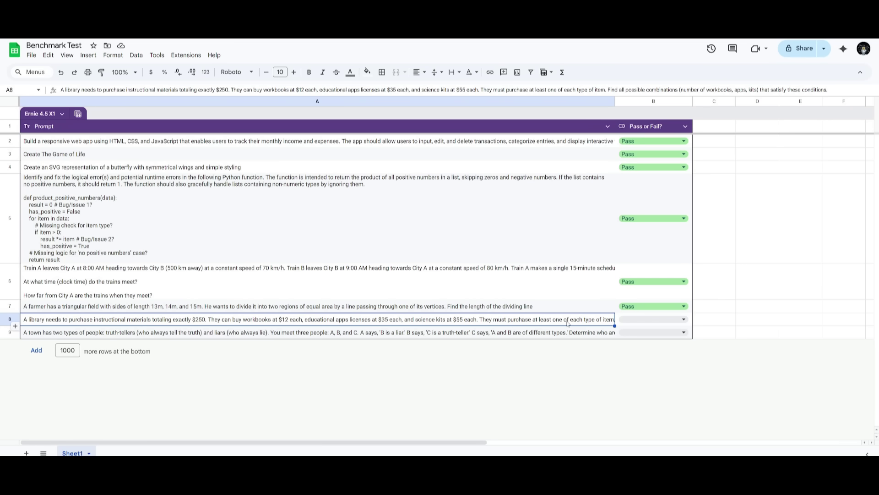
pyautogui.press('Down')
pyautogui.press('Up')
pyautogui.press('Return')
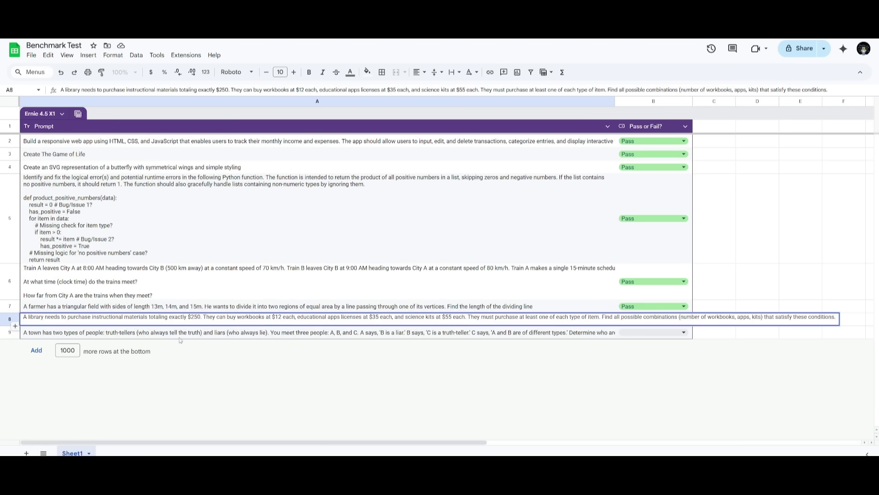
pyautogui.press('Return')
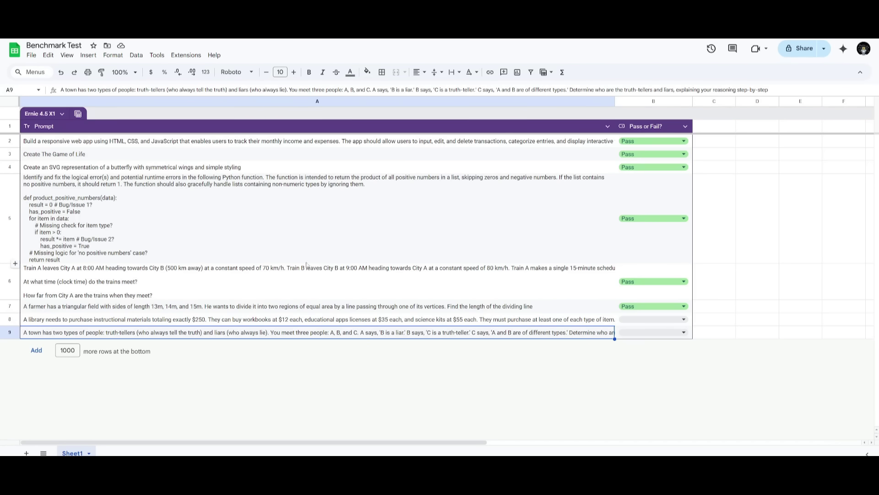
pyautogui.click(278, 323)
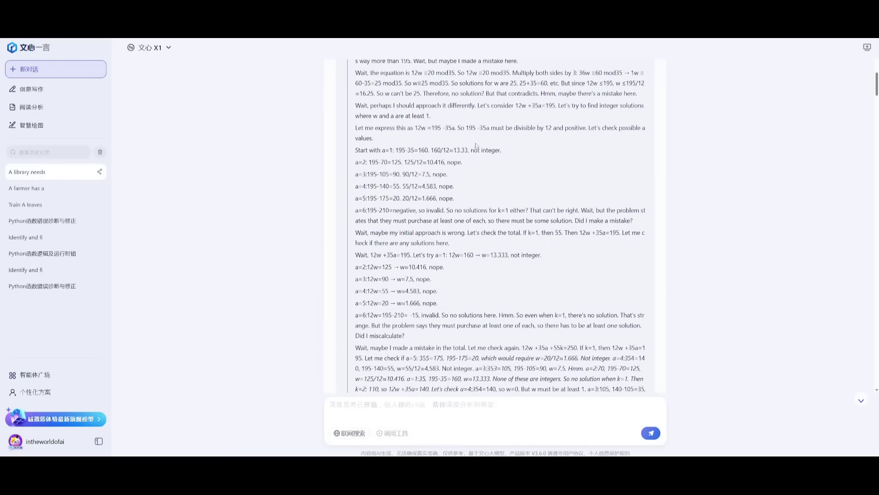
# Step: Scroll through X1's library-budget reply to its conclusion of no valid combinations
pyautogui.scroll(-20, 475, 145)
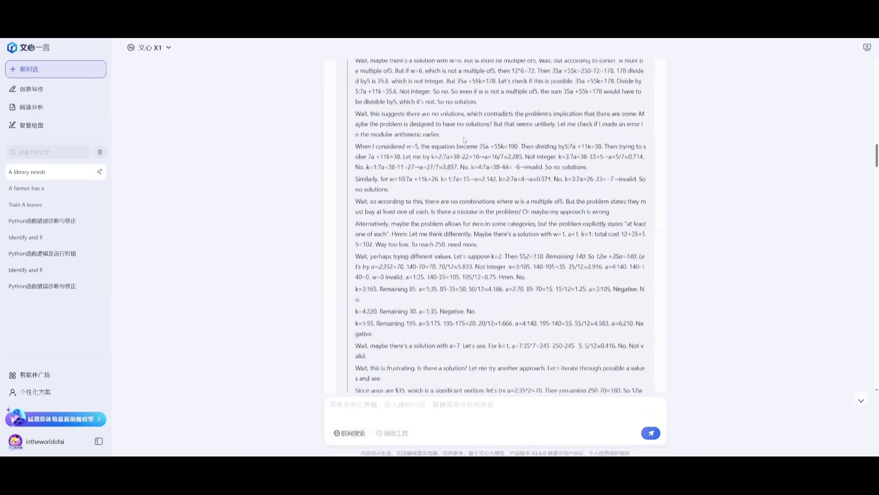
pyautogui.scroll(-20, 464, 139)
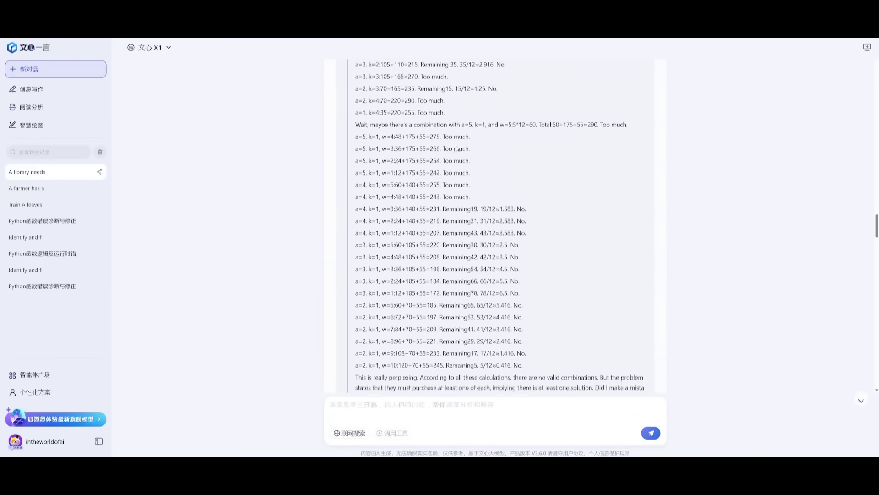
pyautogui.scroll(-20, 456, 149)
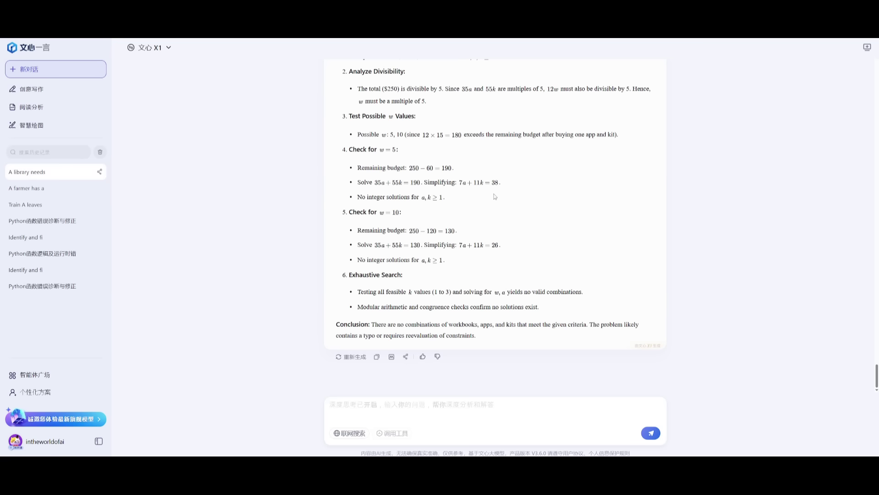
pyautogui.scroll(20, 517, 195)
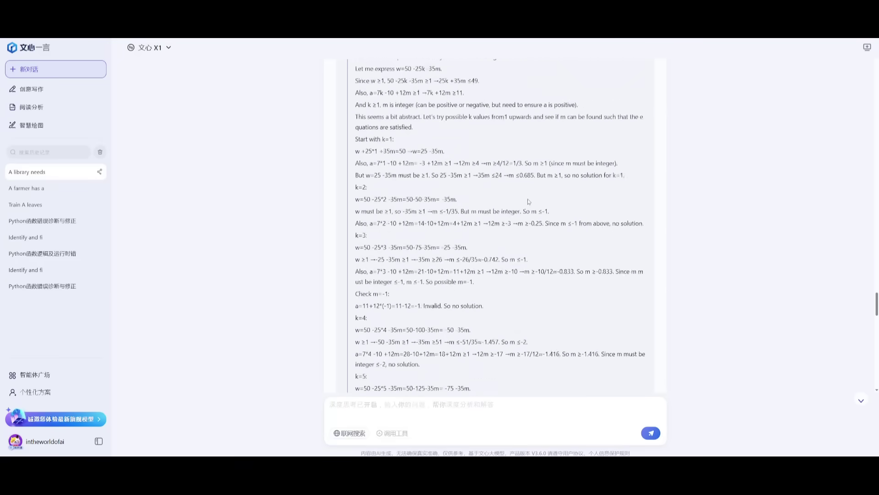
pyautogui.scroll(10, 529, 196)
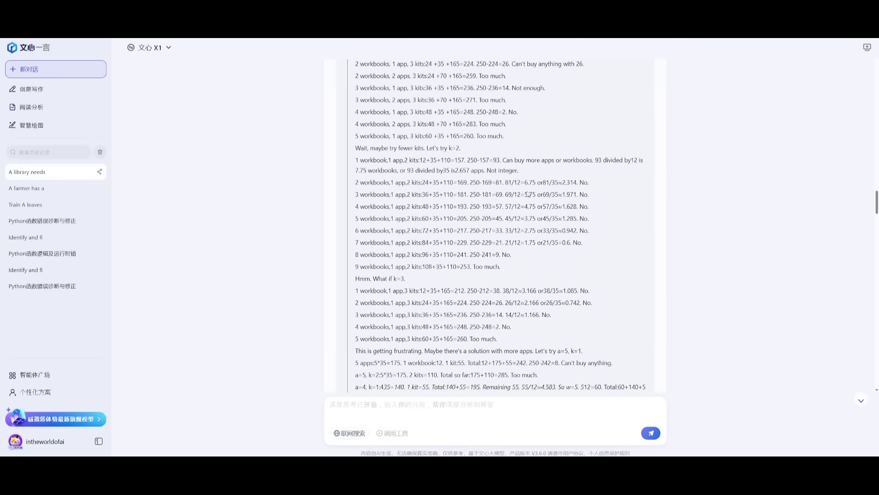
pyautogui.scroll(-15, 530, 198)
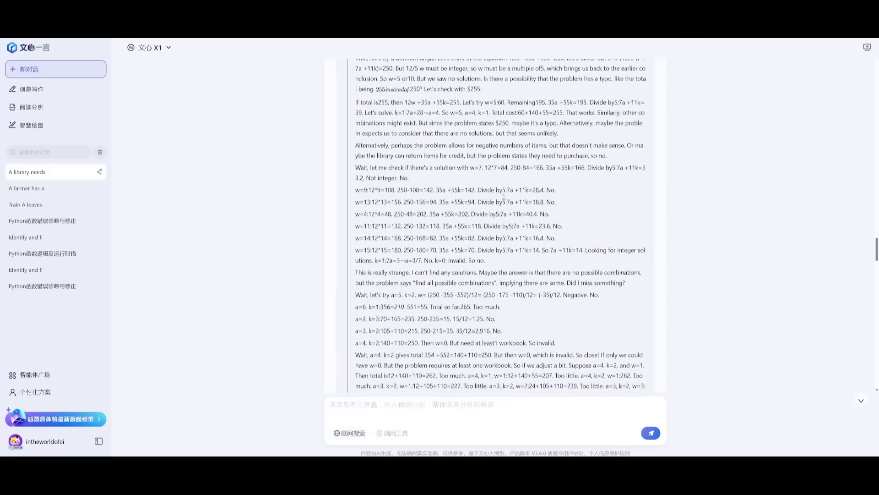
pyautogui.scroll(-15, 505, 195)
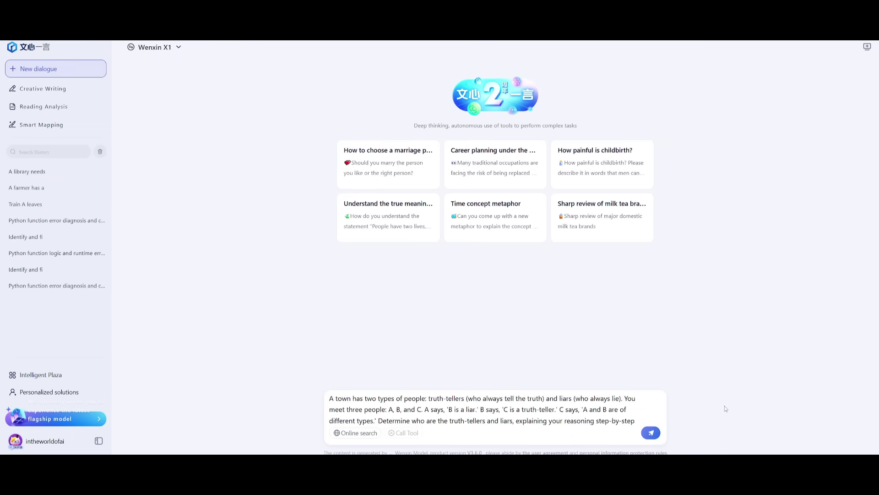
# Step: Send the truth-tellers puzzle to Wenxin X1, which concludes A lies while B and C tell the truth
pyautogui.click(650, 432)
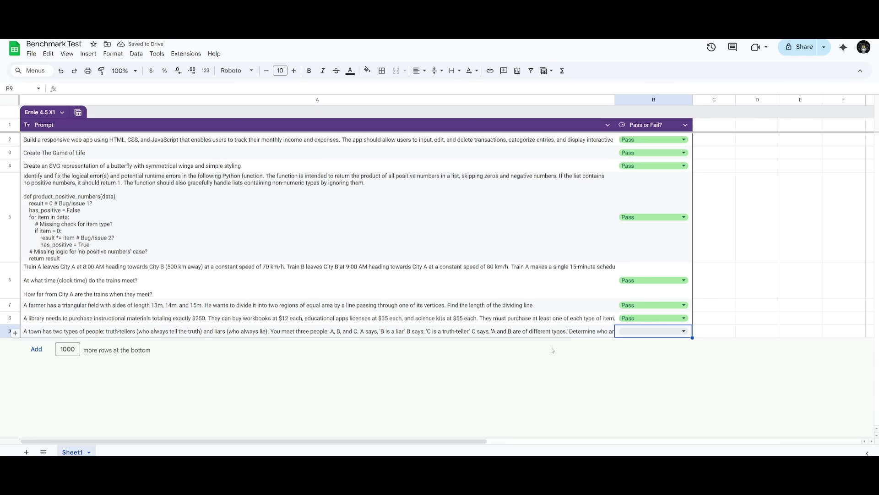
# Step: Set B9, the truth-tellers prompt's result, to Pass
pyautogui.click(640, 329)
pyautogui.click(639, 330)
pyautogui.click(628, 359)
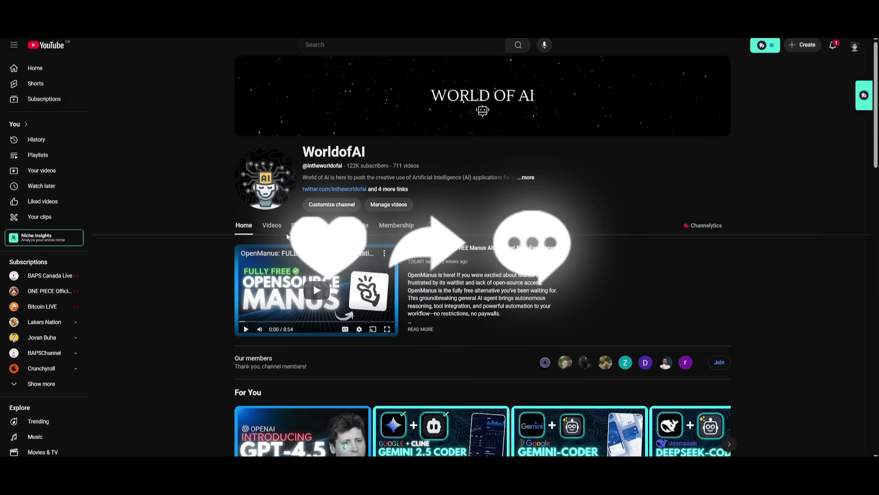
# Step: Show the WorldofAI Videos tab and browse uploads back to ones from 4 months ago
pyautogui.click(276, 230)
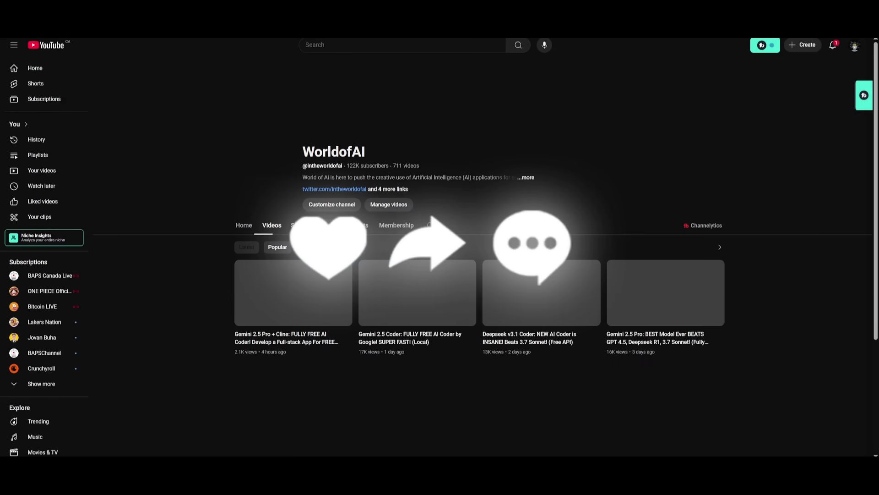
pyautogui.scroll(-20, 467, 333)
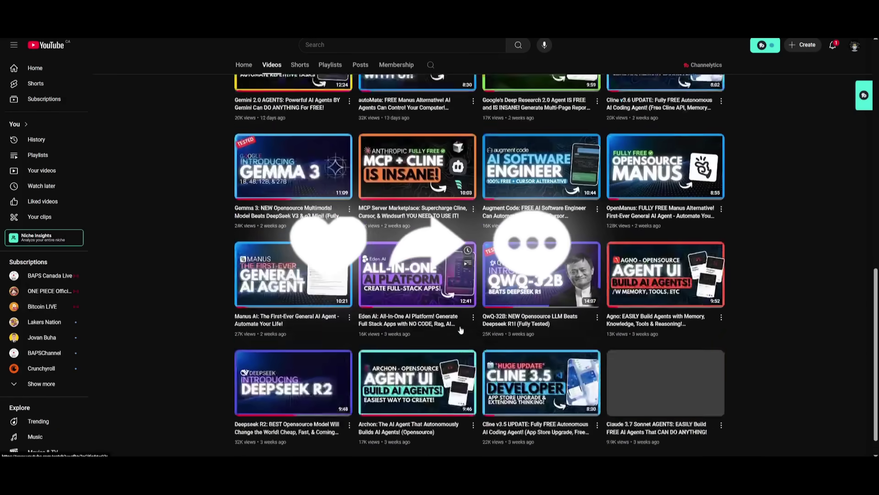
pyautogui.scroll(-10, 459, 331)
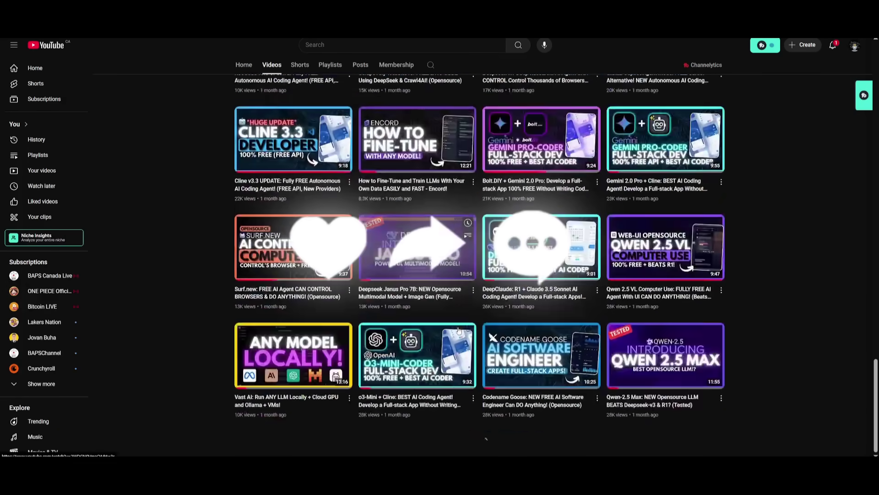
pyautogui.scroll(-10, 453, 333)
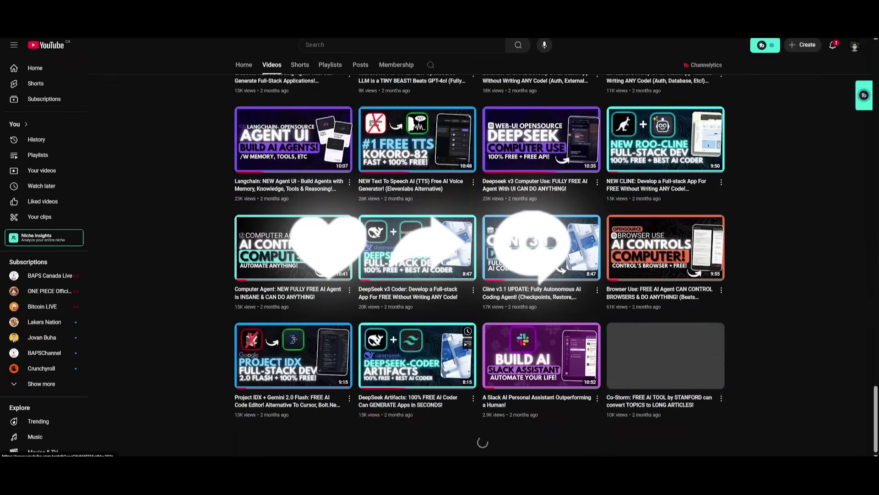
pyautogui.scroll(-10, 443, 339)
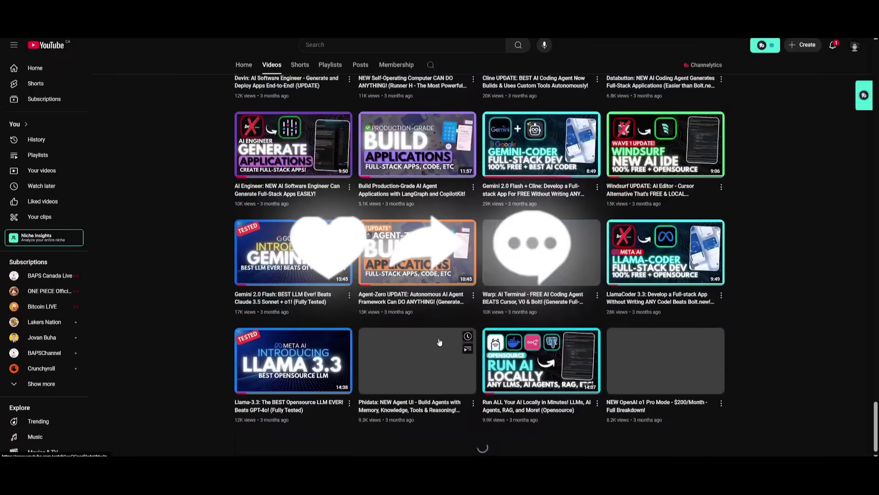
pyautogui.scroll(-5, 427, 357)
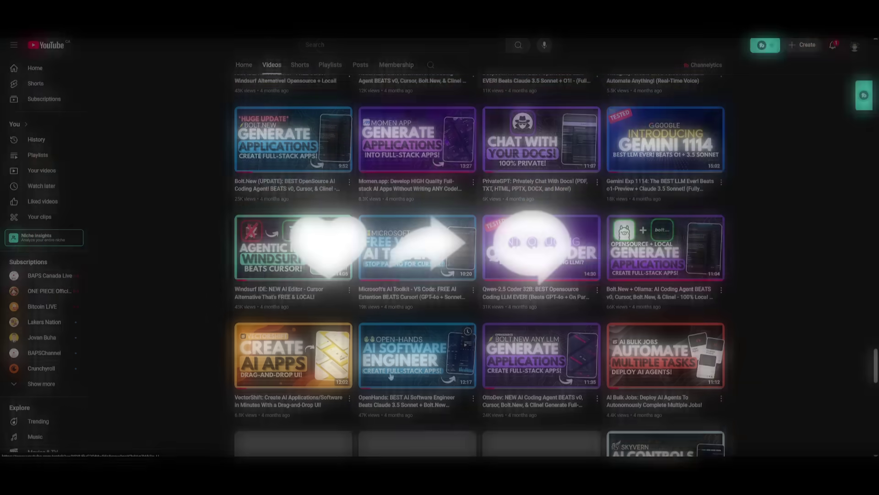